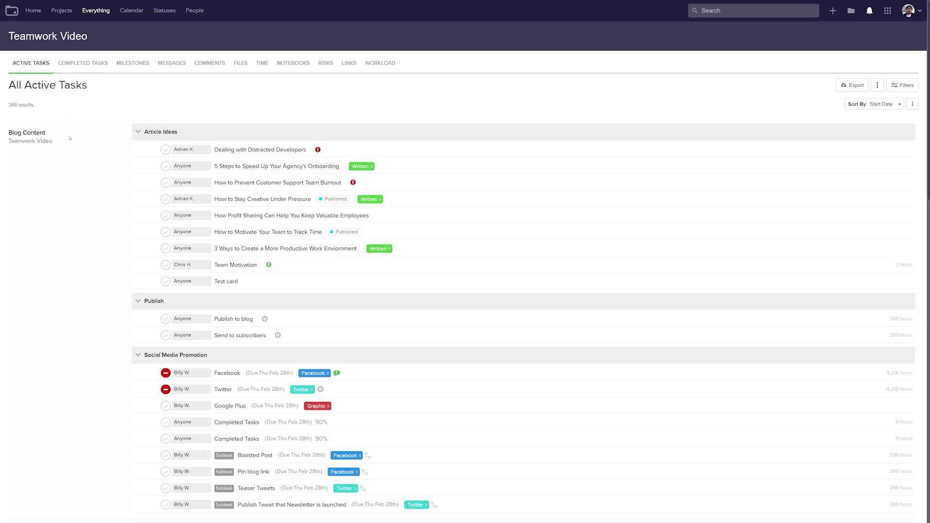
Scroll the active tasks and open the options for the Dealing with Distracted Developers task.
scroll(75, 140, down, 3)
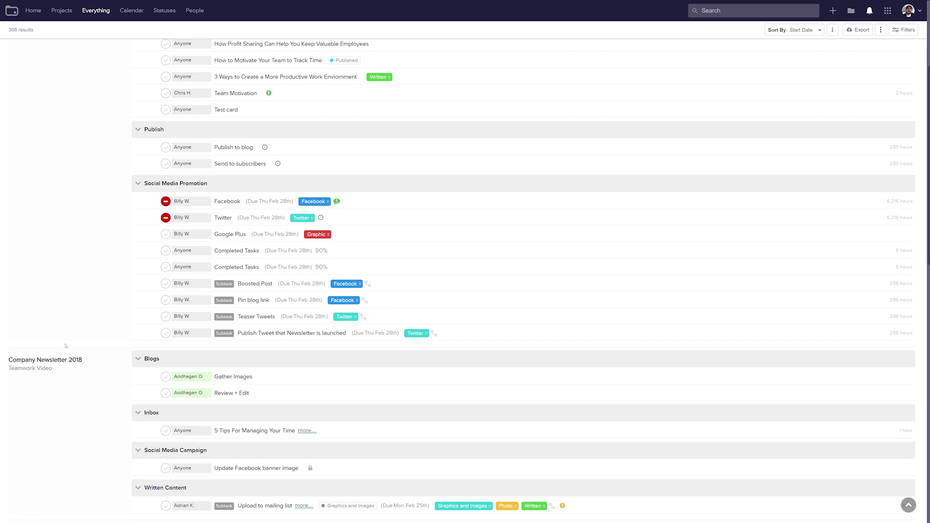
scroll(66, 345, down, 1)
scroll(97, 242, up, 4)
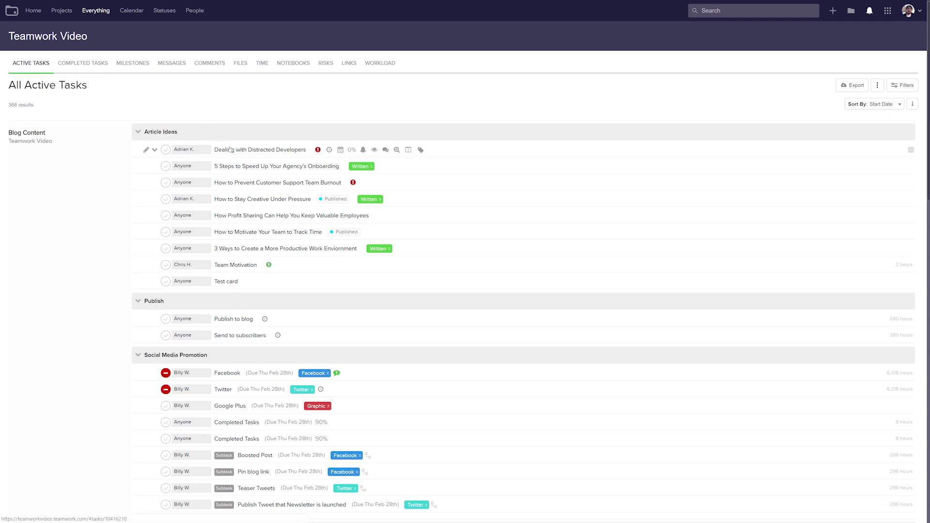
mouse_move(230, 150)
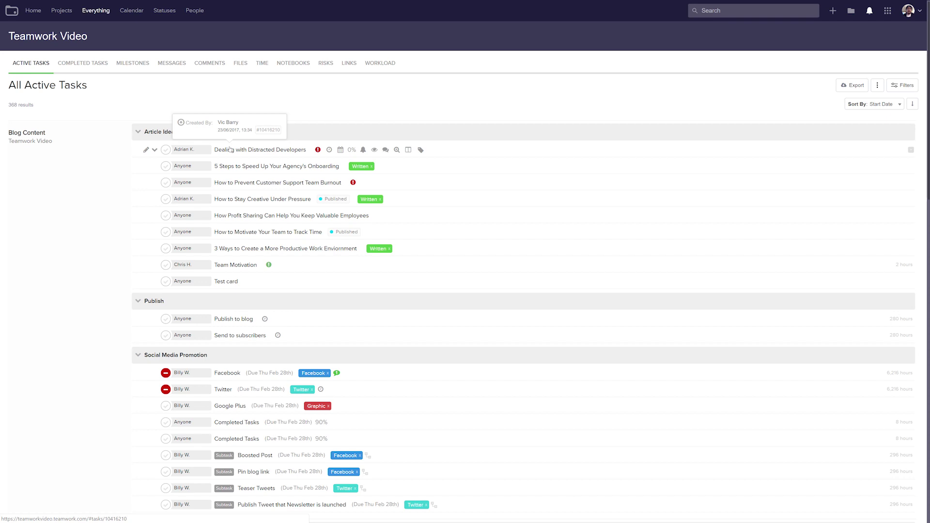
click(155, 150)
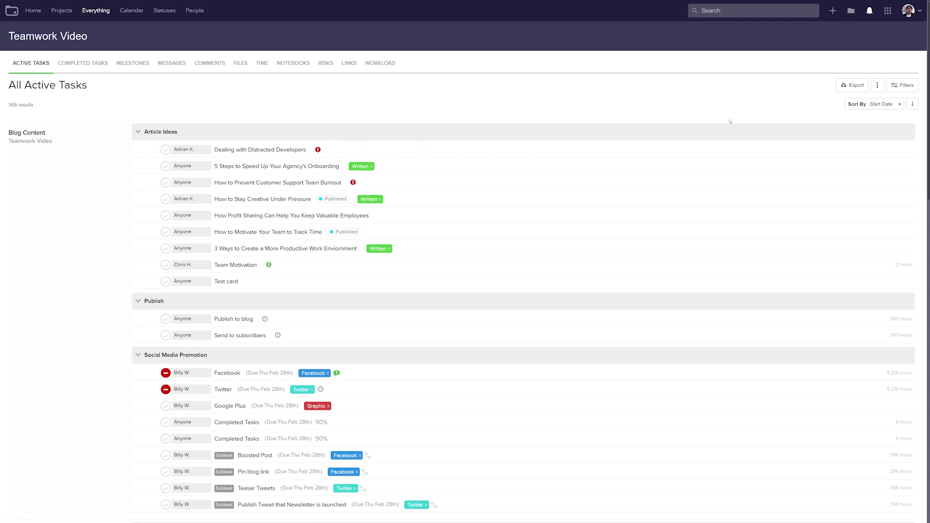
Check the sort and filter choices, keeping Start Date, then list the 51 completed tasks.
click(865, 105)
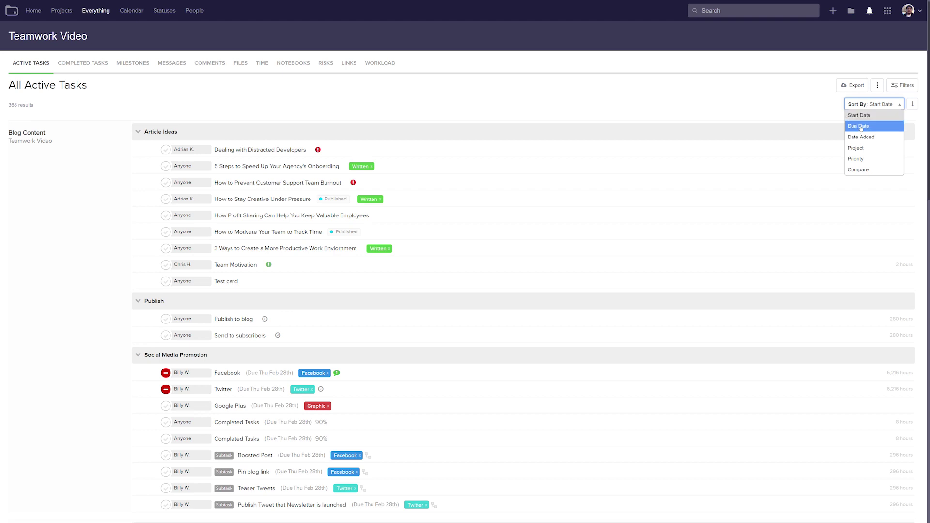
click(778, 103)
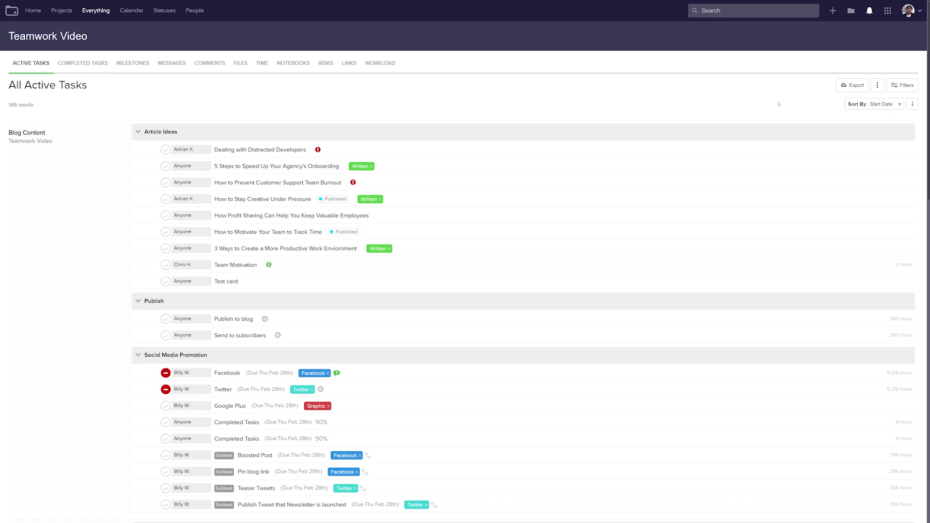
click(901, 85)
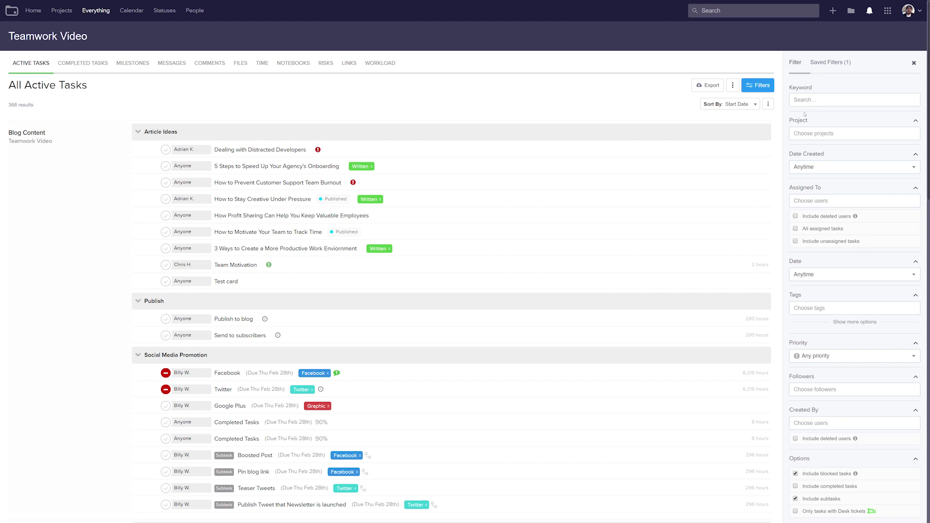
click(763, 87)
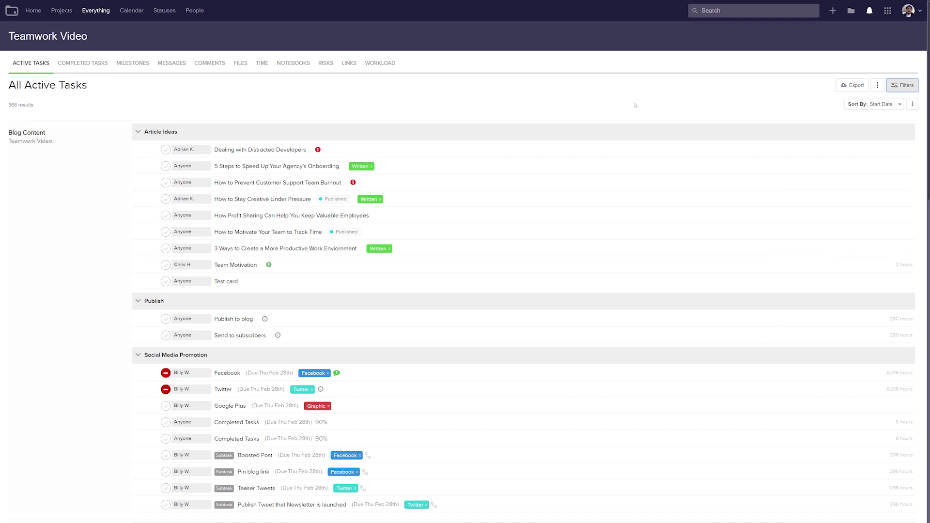
click(90, 70)
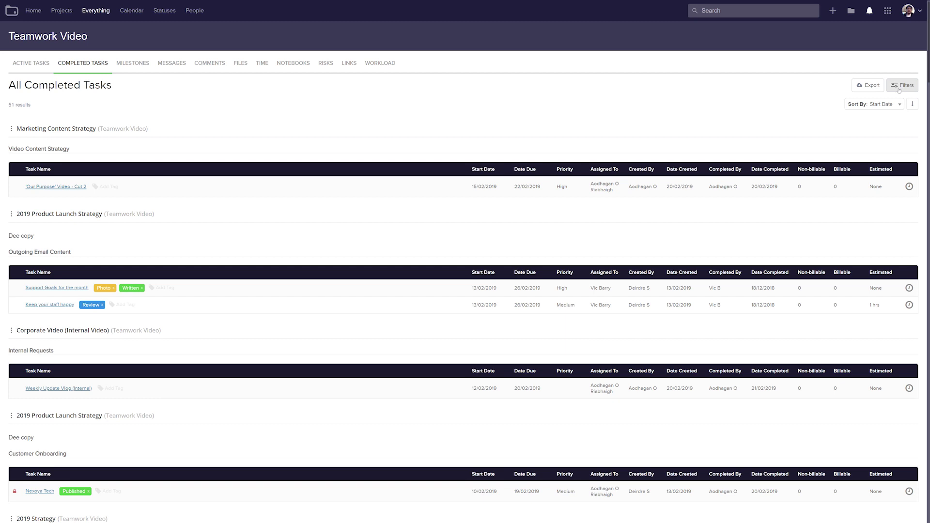
Review milestones as Upcoming, Late, Completed and on the February 2019 calendar, then open All Messages.
click(140, 67)
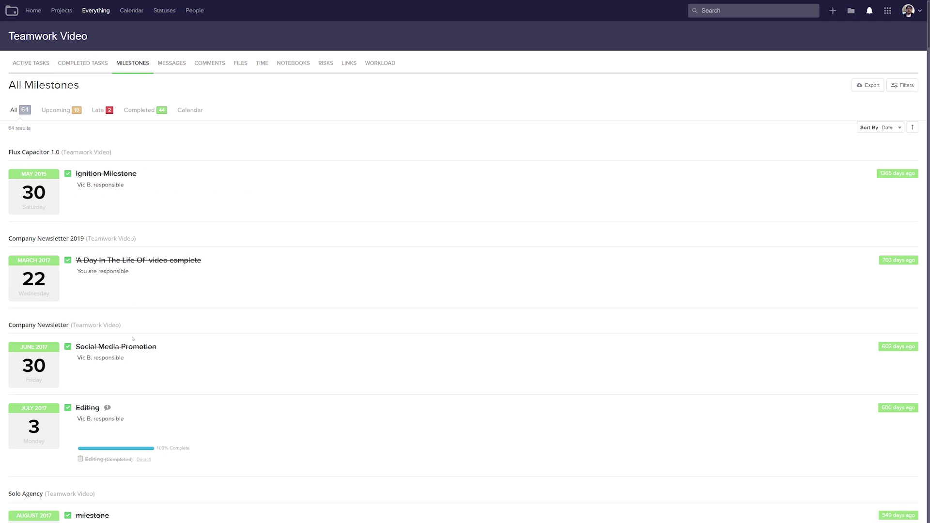
click(49, 111)
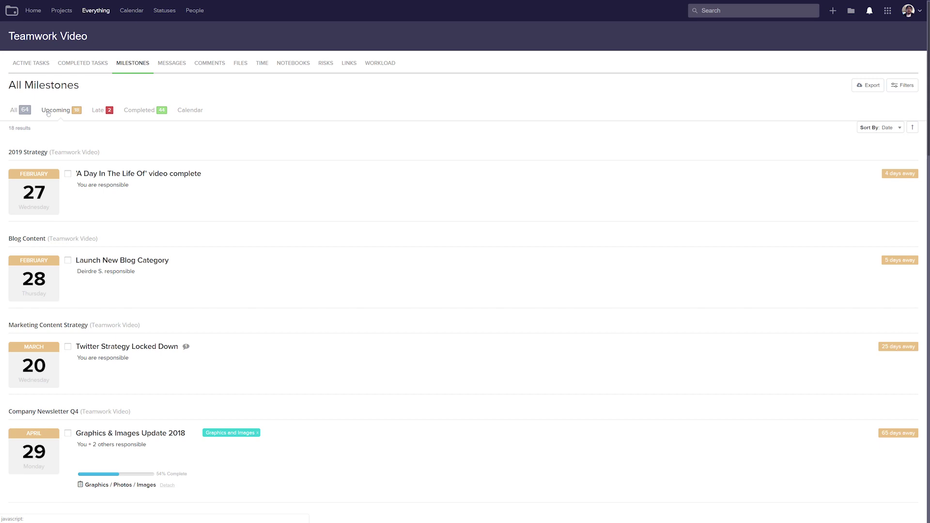
click(99, 110)
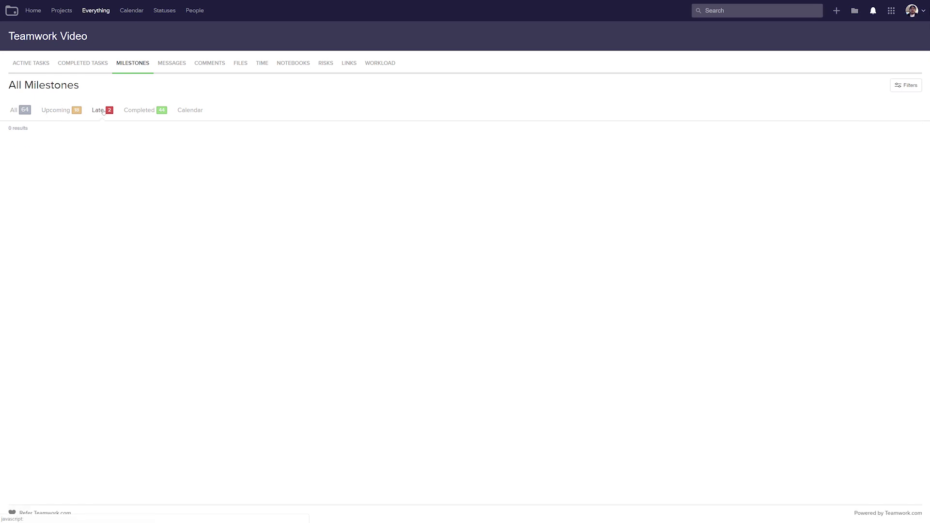
click(132, 110)
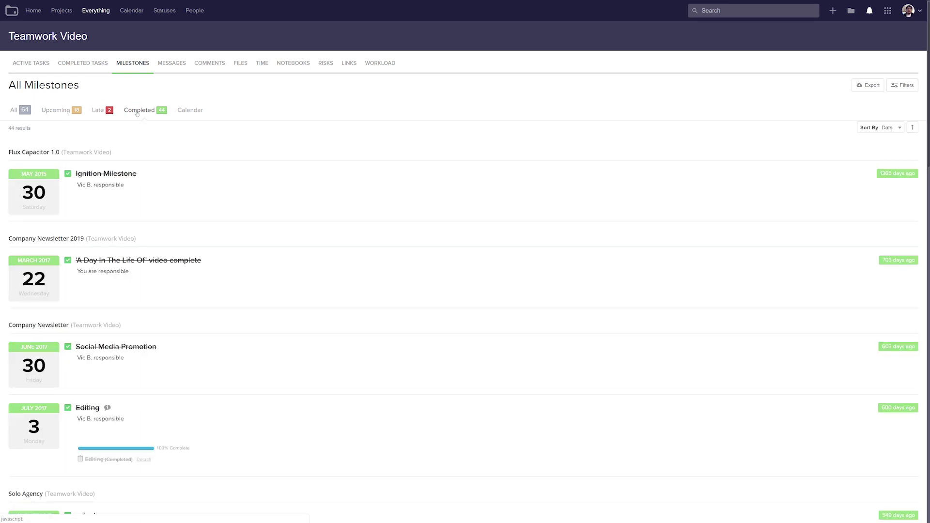
click(193, 110)
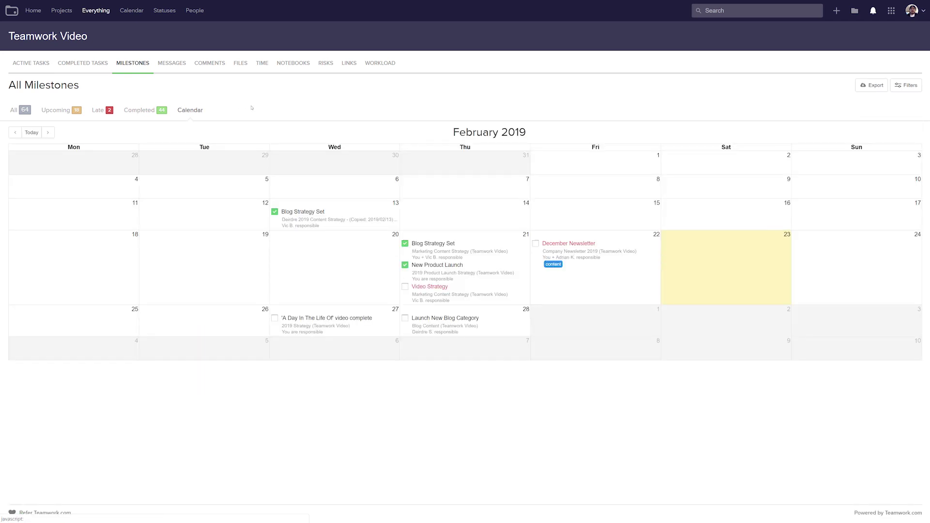
click(167, 64)
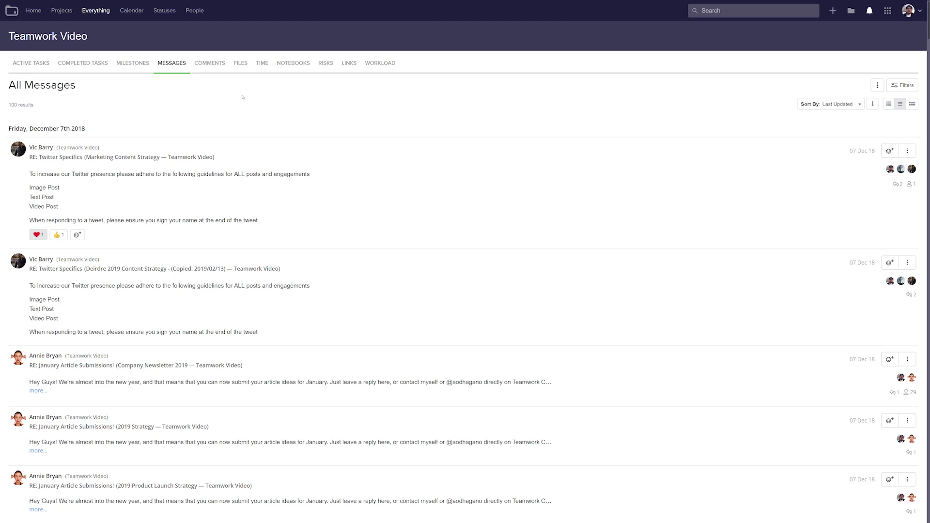
Switch messages to Collapsed and back to Expanded, then show the 178 comments.
mouse_move(38, 139)
click(889, 105)
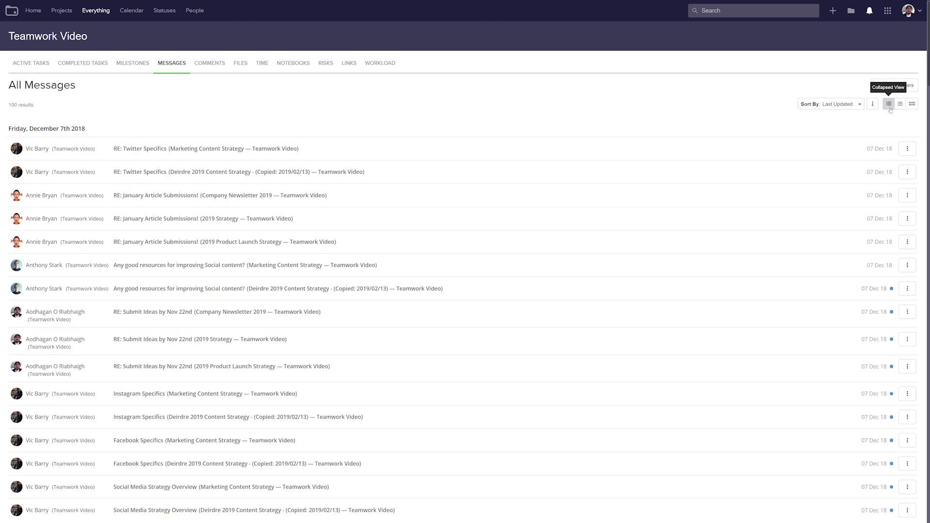
click(912, 105)
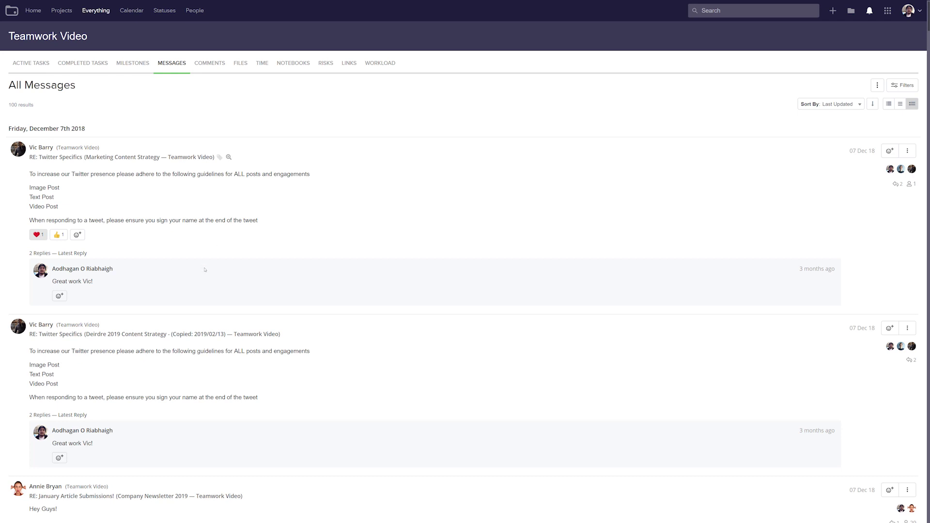
click(218, 65)
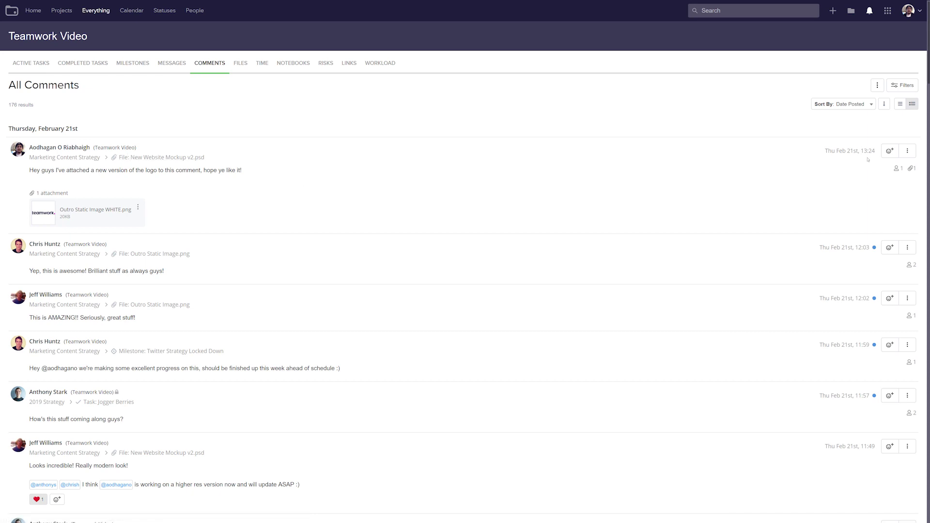
Open and dismiss the first comment's actions, switch comments to List View, then show the 165 files.
click(908, 150)
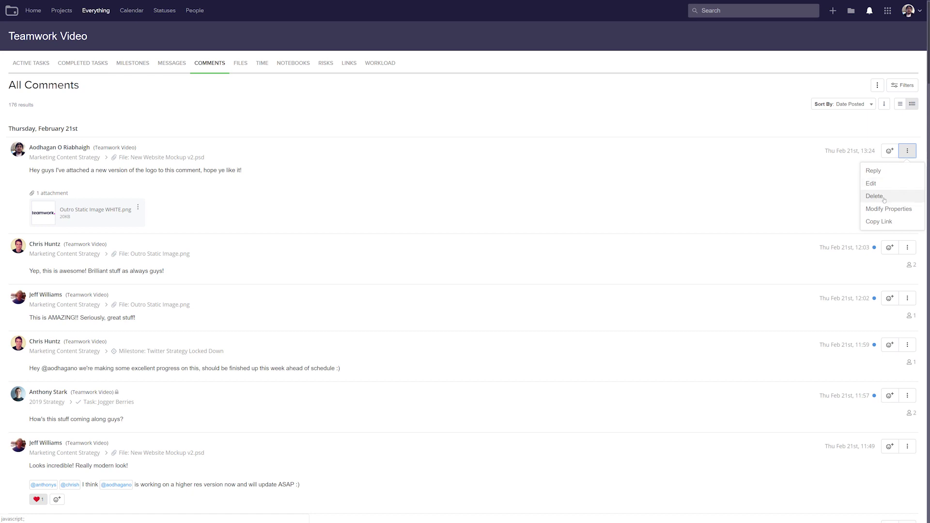
click(881, 130)
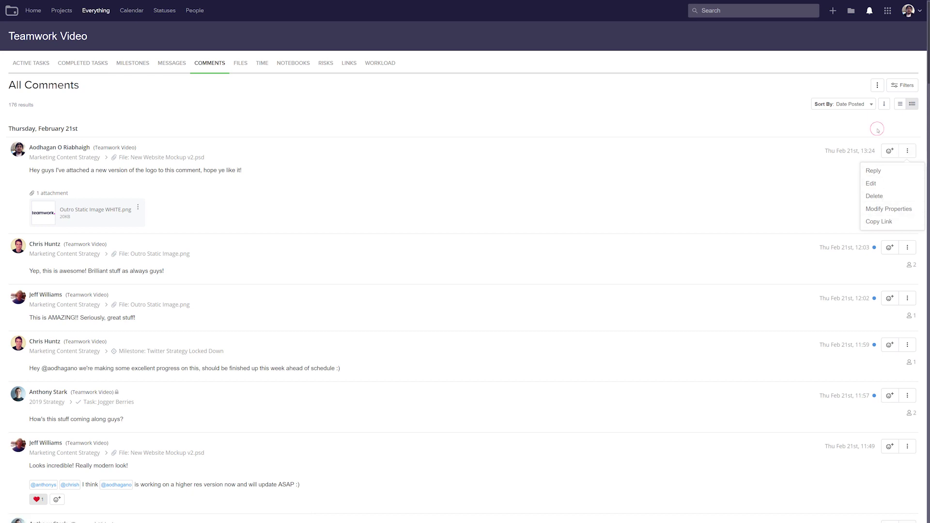
click(900, 103)
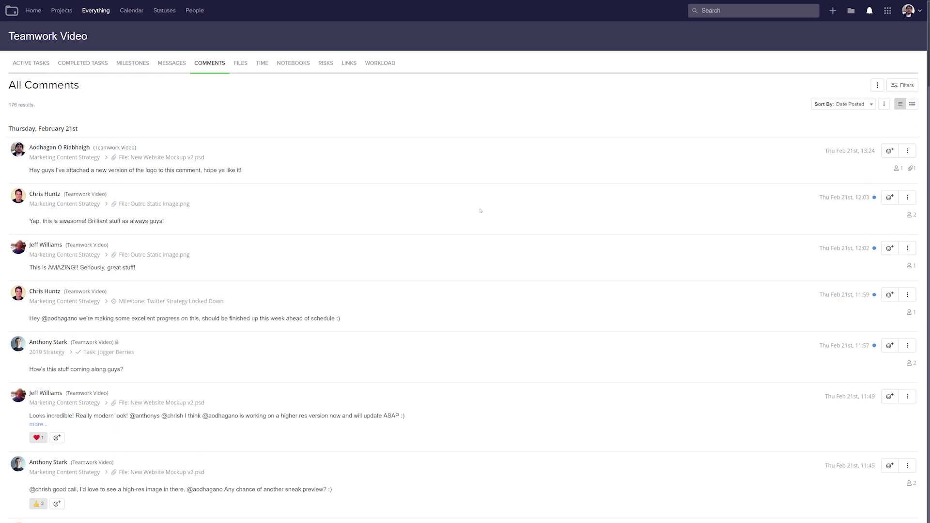
click(240, 63)
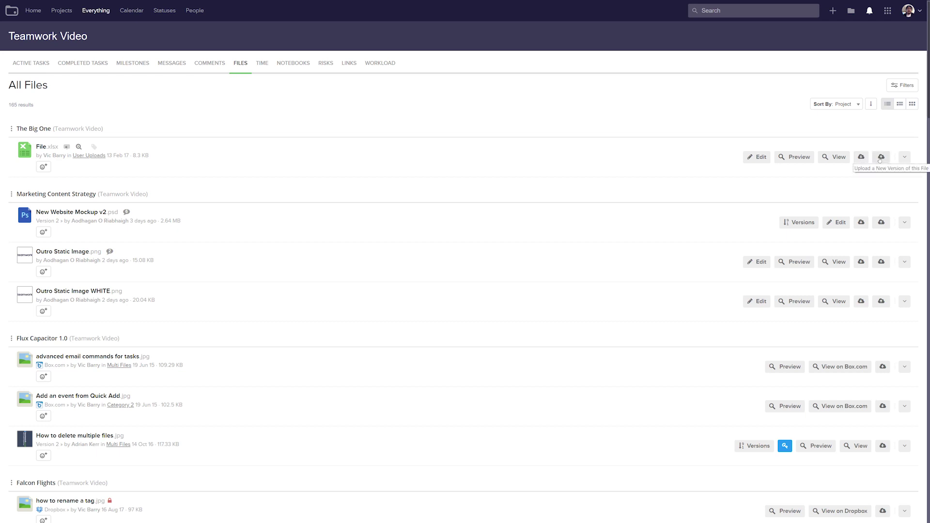
Open the File.xlsx options without changing anything, then move to the Time tab.
click(904, 157)
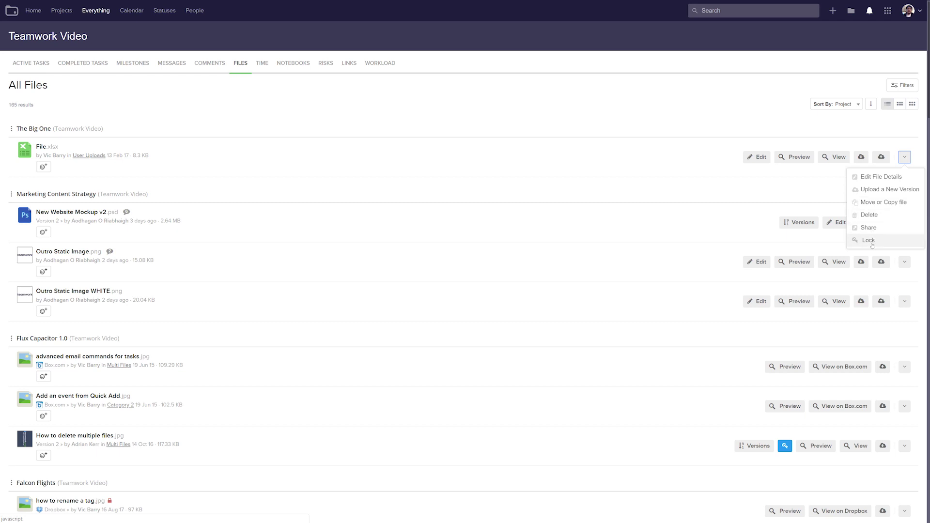
click(262, 63)
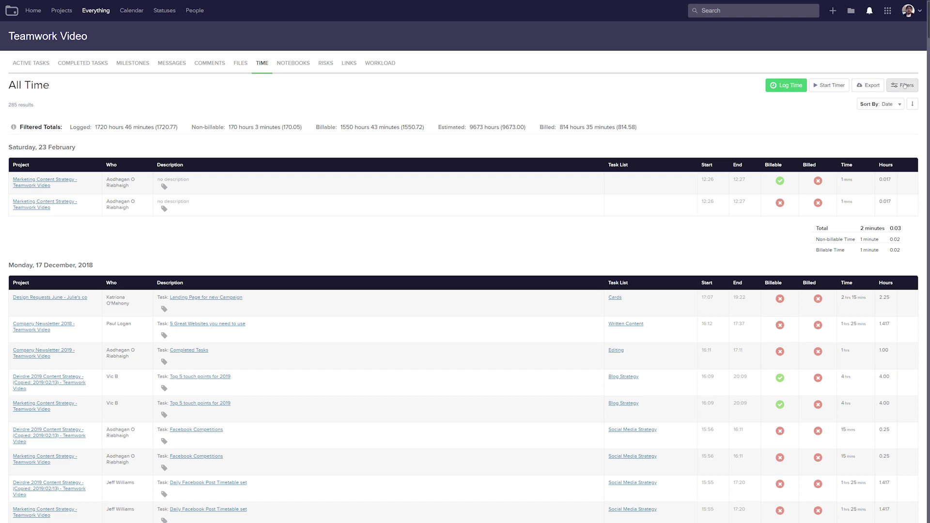
After reviewing the All Time table, show the 46 notebooks.
click(285, 67)
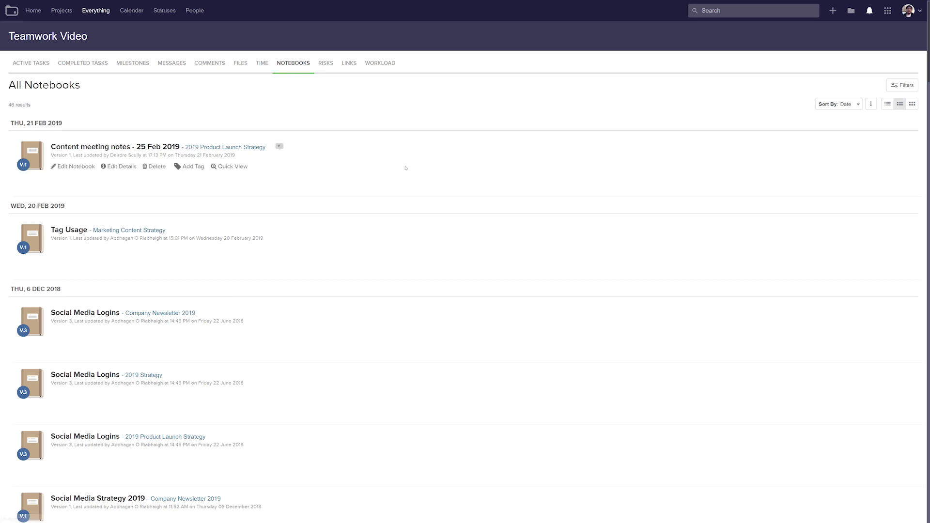
Try the notebooks in list, detailed and grid layouts, then show the 12 risks.
click(886, 105)
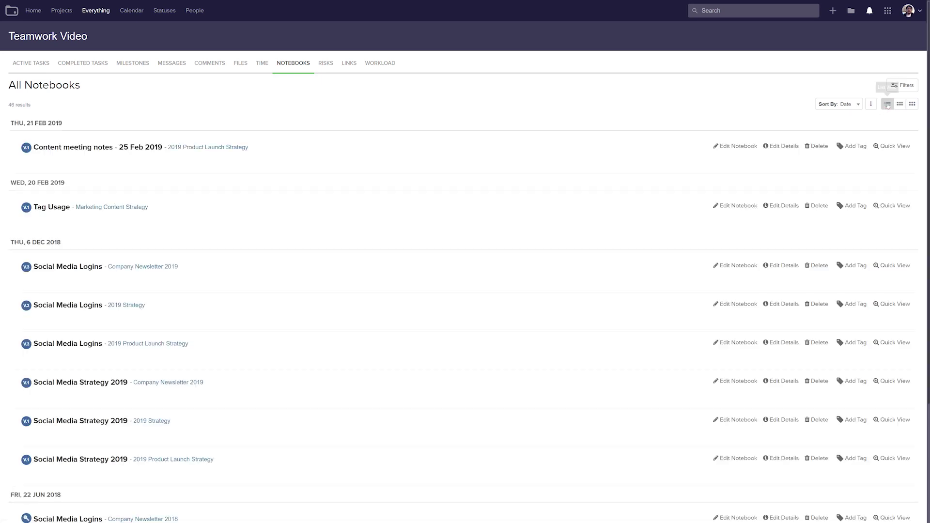
click(899, 105)
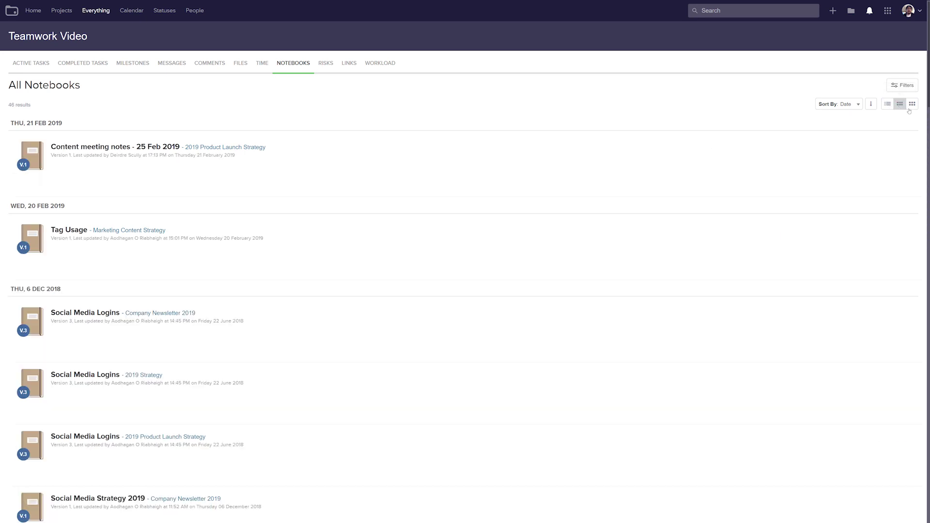
click(913, 106)
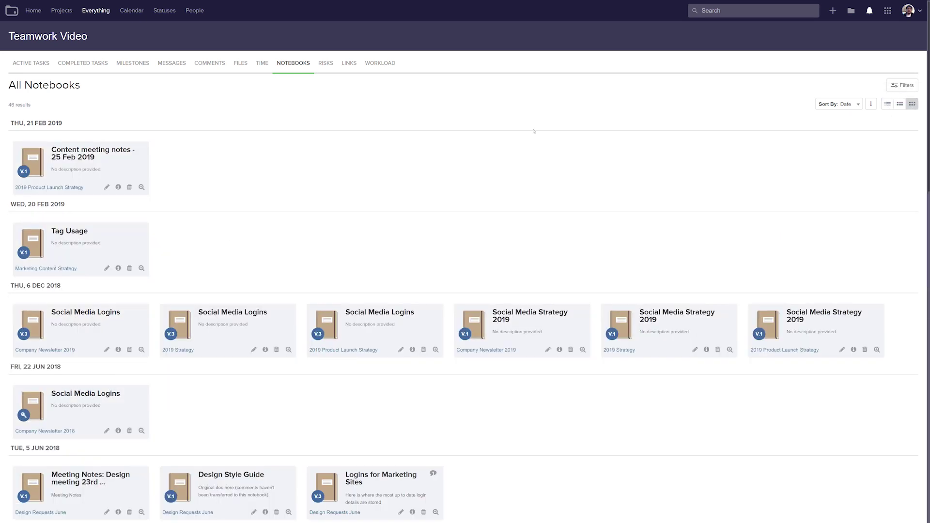
click(329, 67)
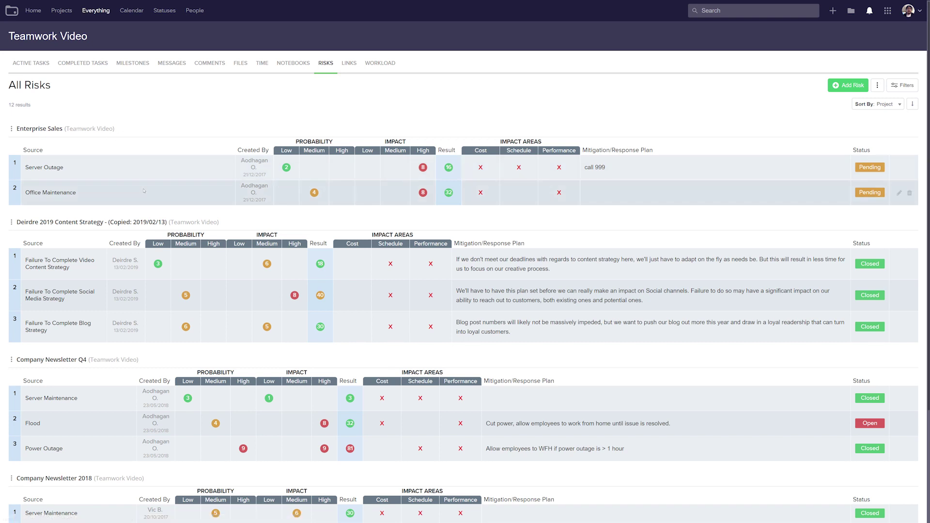
View All Links (31 results), then move to the team Workload tab.
click(349, 63)
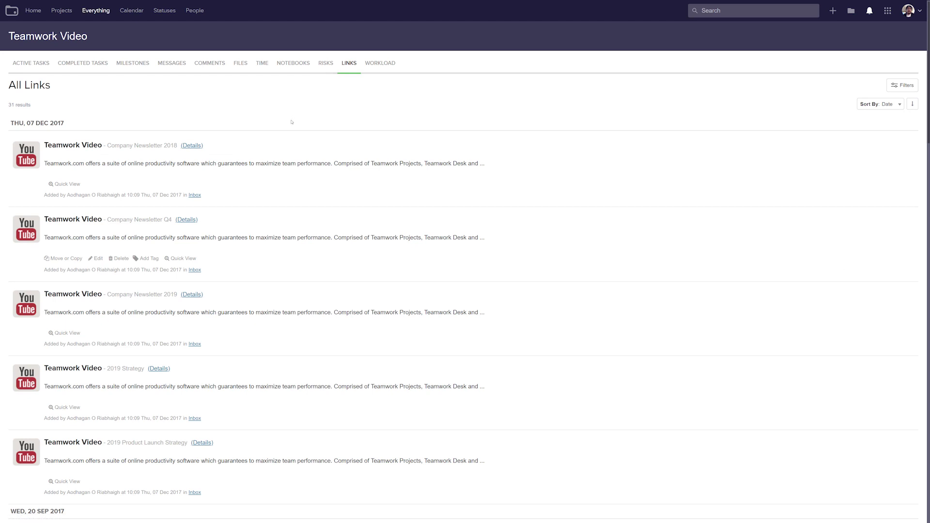
click(380, 63)
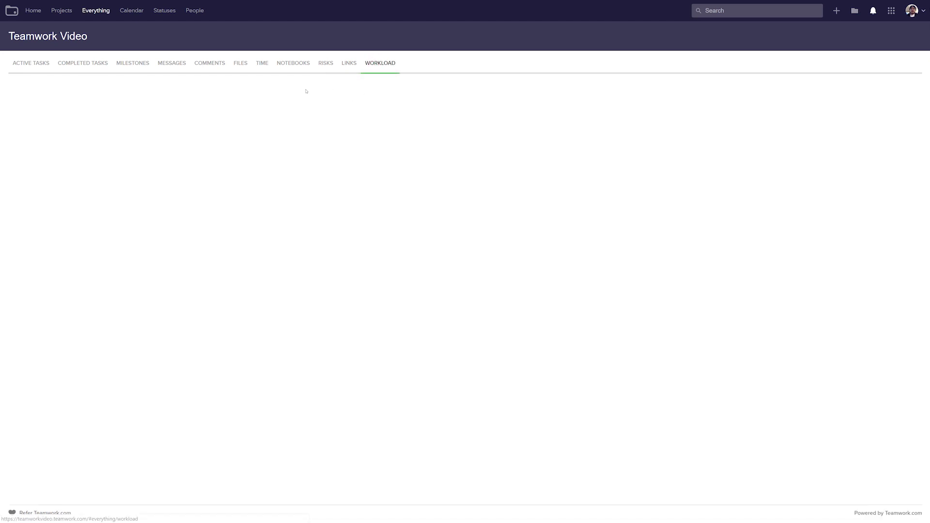